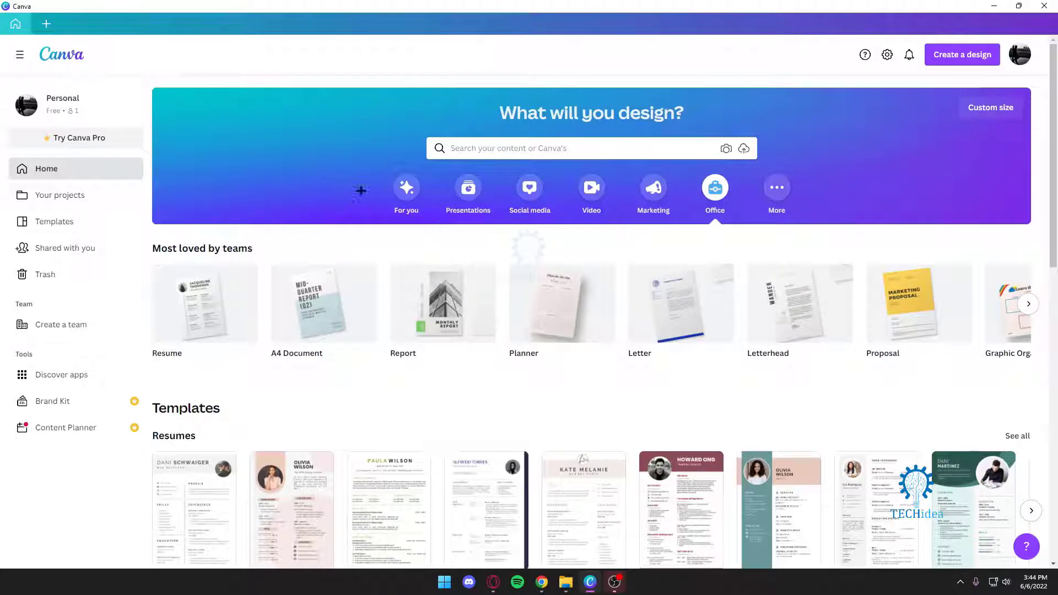
Create a blank A4 design with the Olivia Wilson resume template, dismissing the sticker popup
click(777, 188)
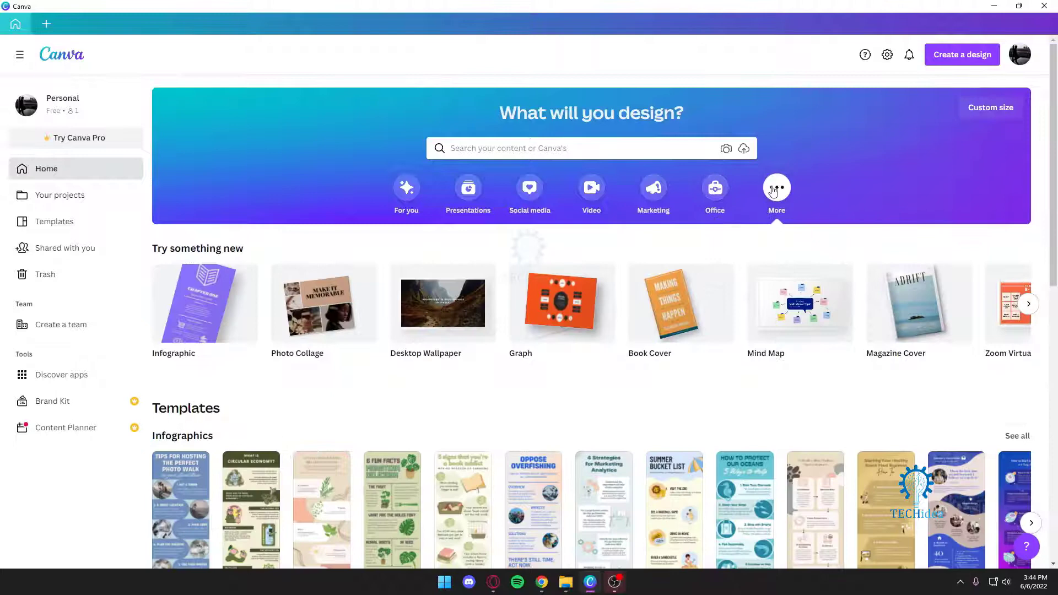
click(469, 187)
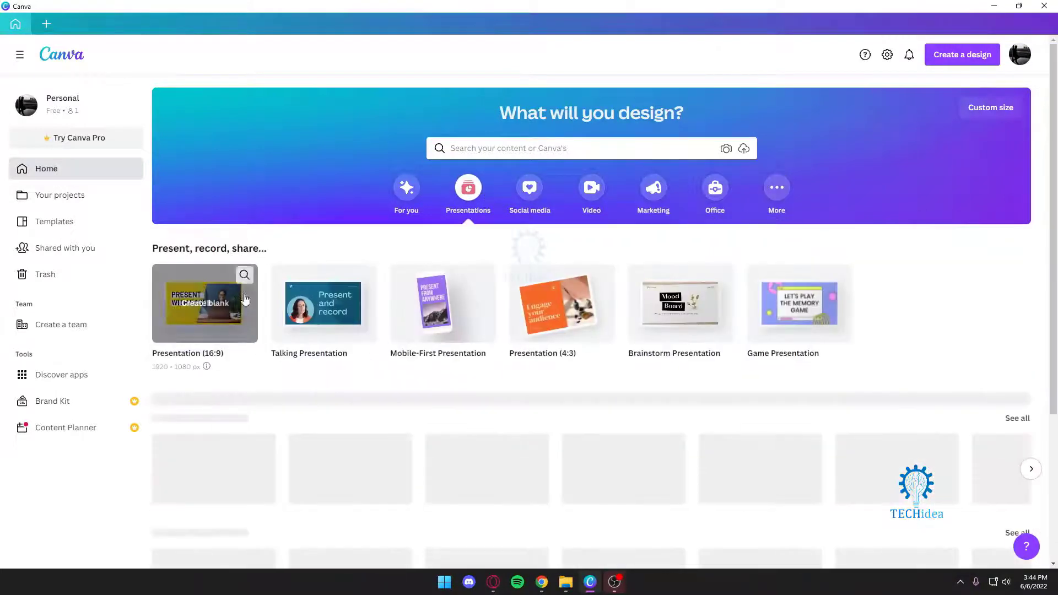
click(714, 188)
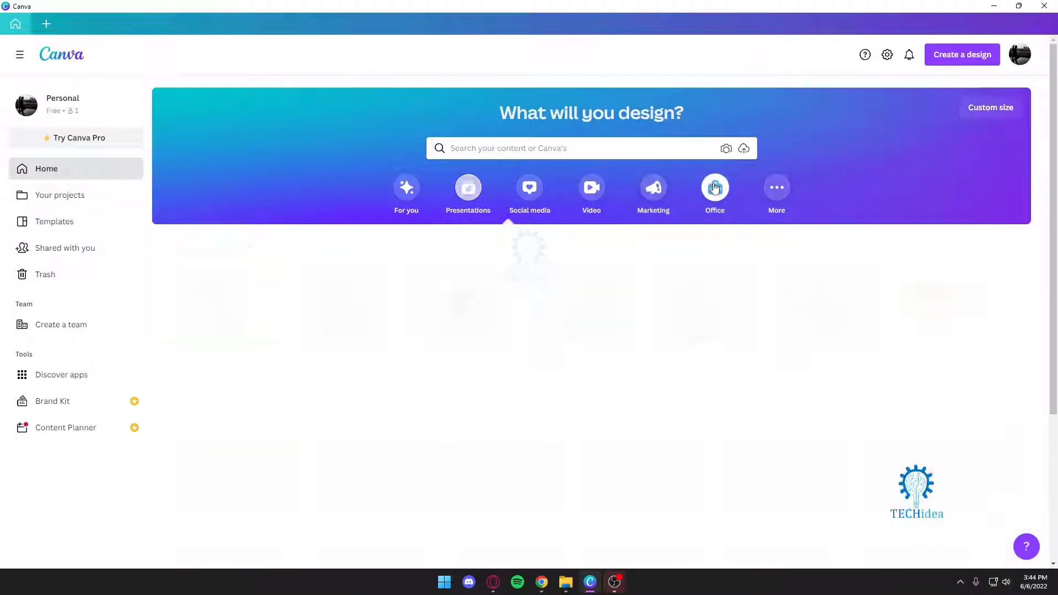
click(184, 297)
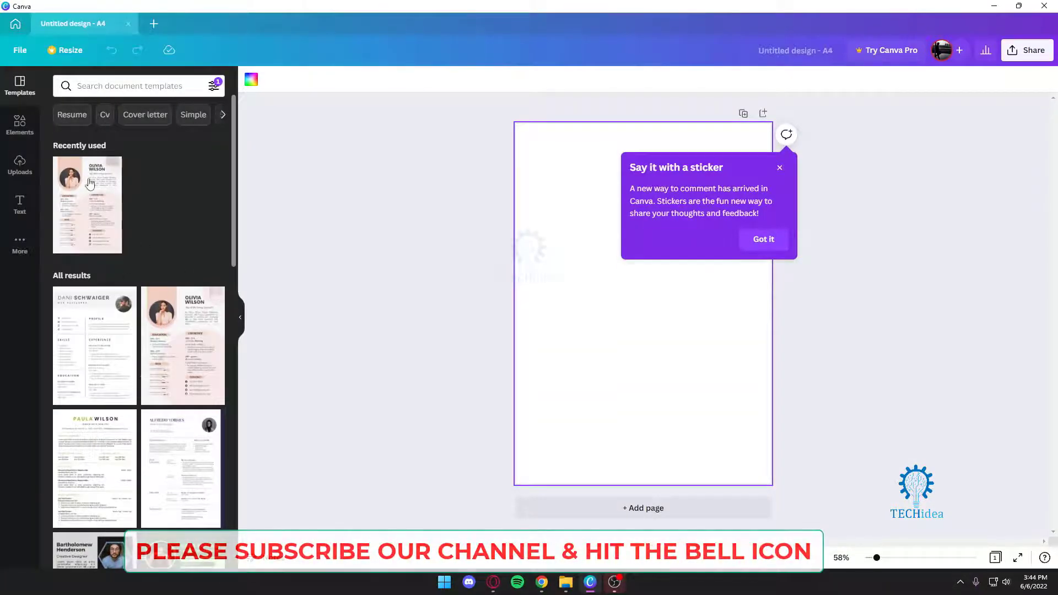
click(88, 205)
click(780, 167)
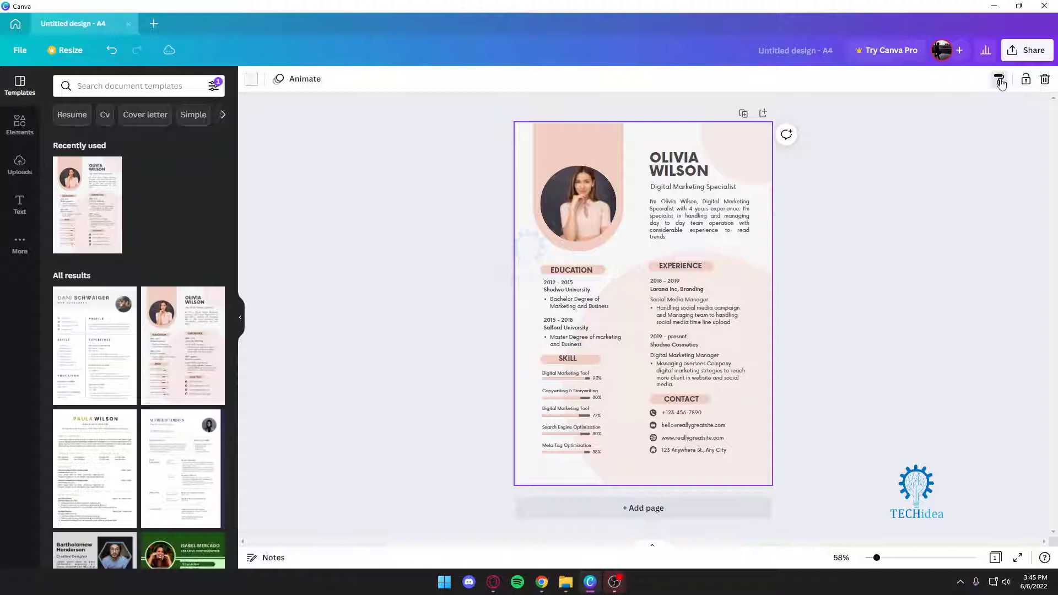
Open and close the File menu, then open the Share panel for the Olivia Wilson resume
click(20, 50)
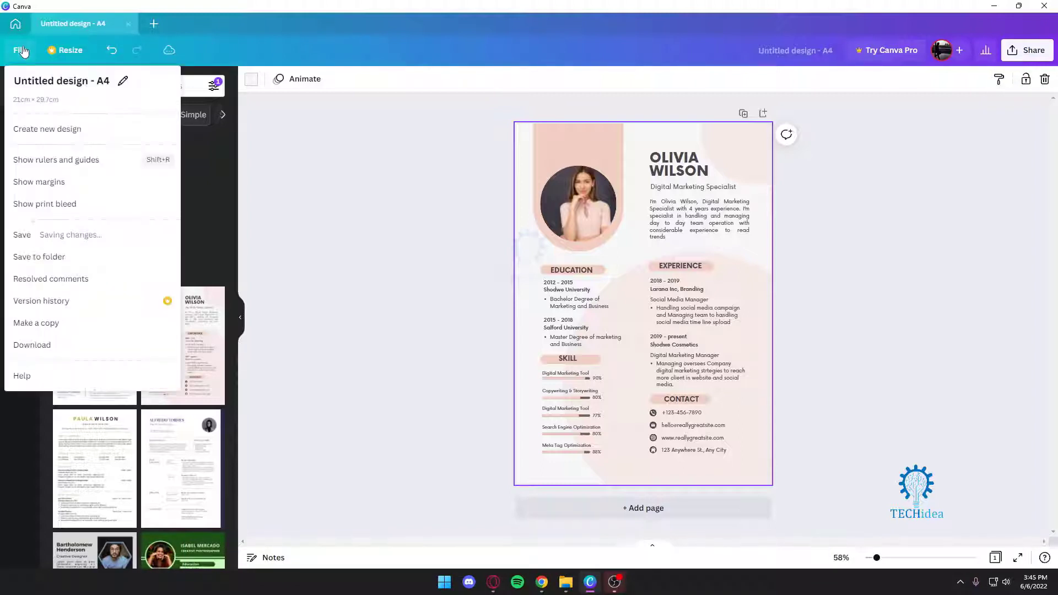
click(21, 50)
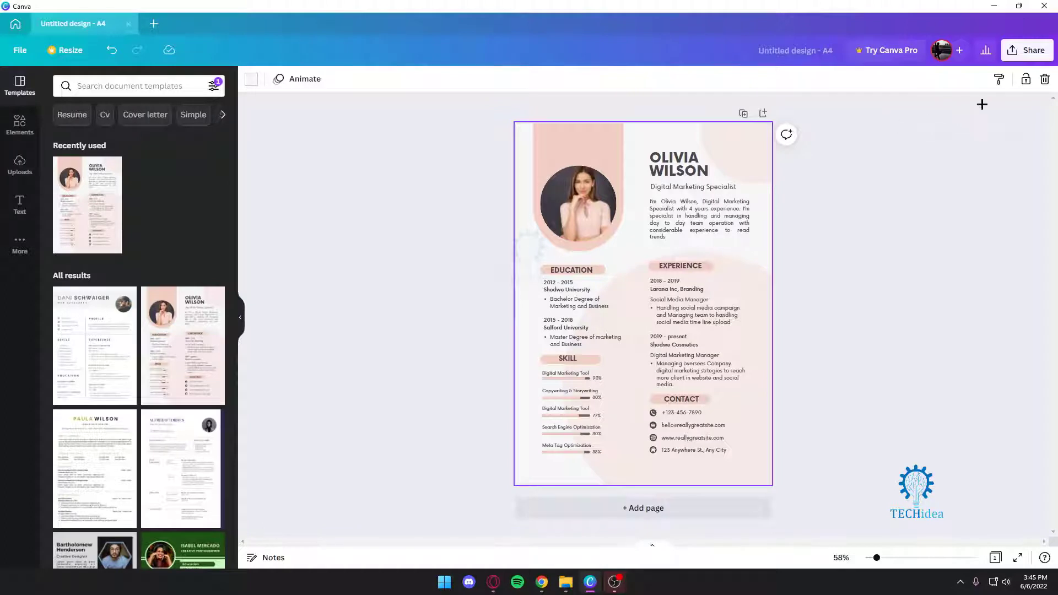
click(1025, 52)
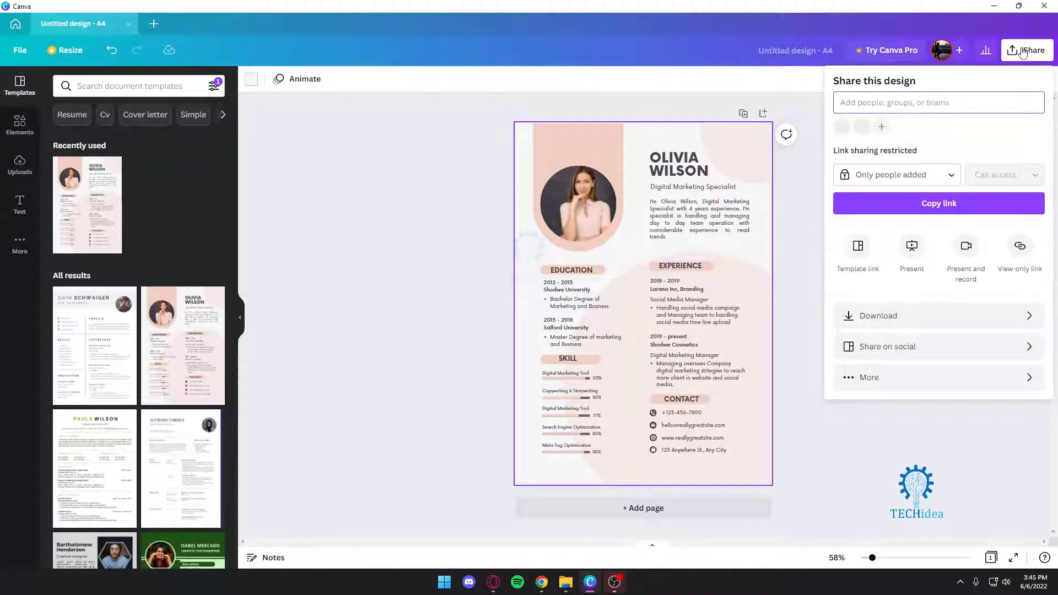
click(924, 377)
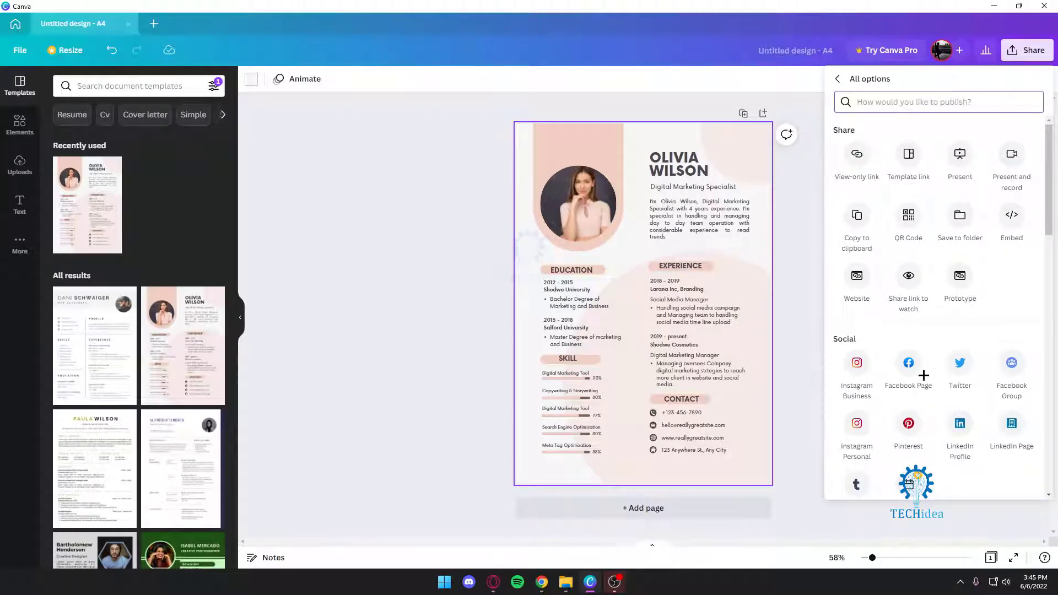
scroll(1009, 157, down, 5)
scroll(926, 396, down, 2)
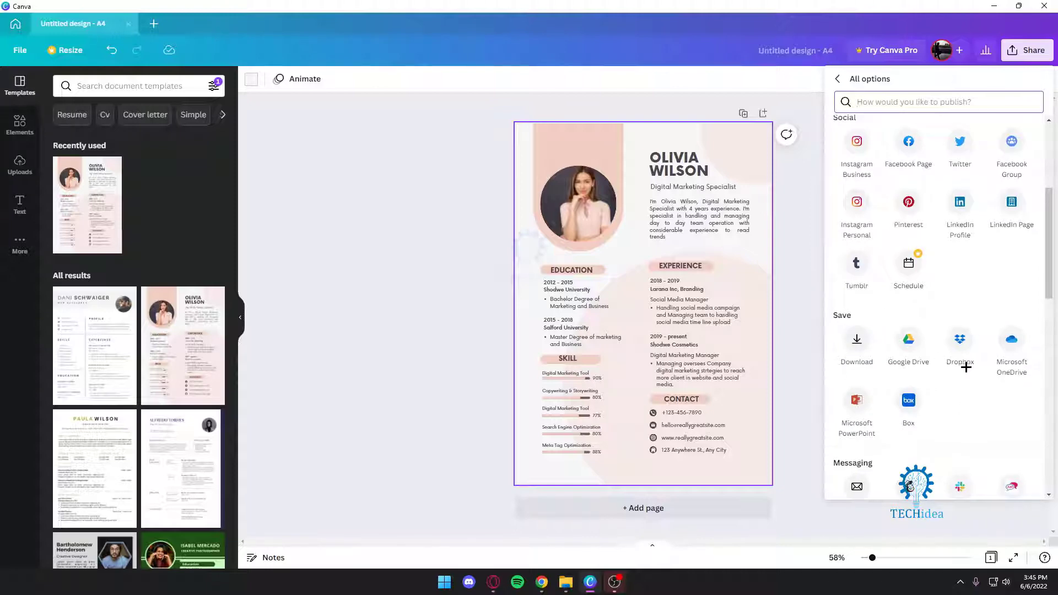
scroll(951, 389, down, 3)
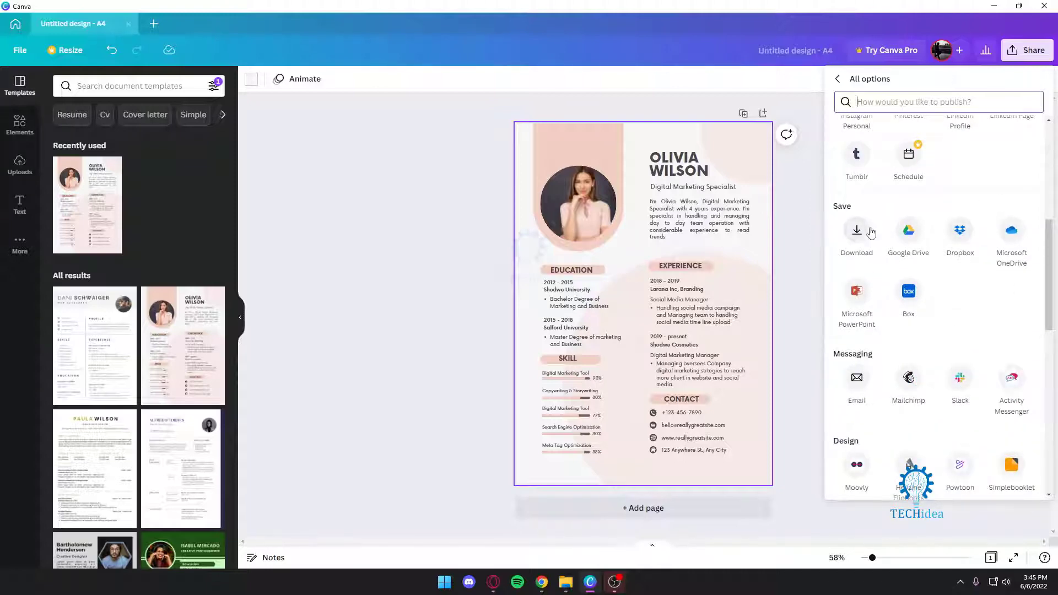
scroll(870, 242, down, 4)
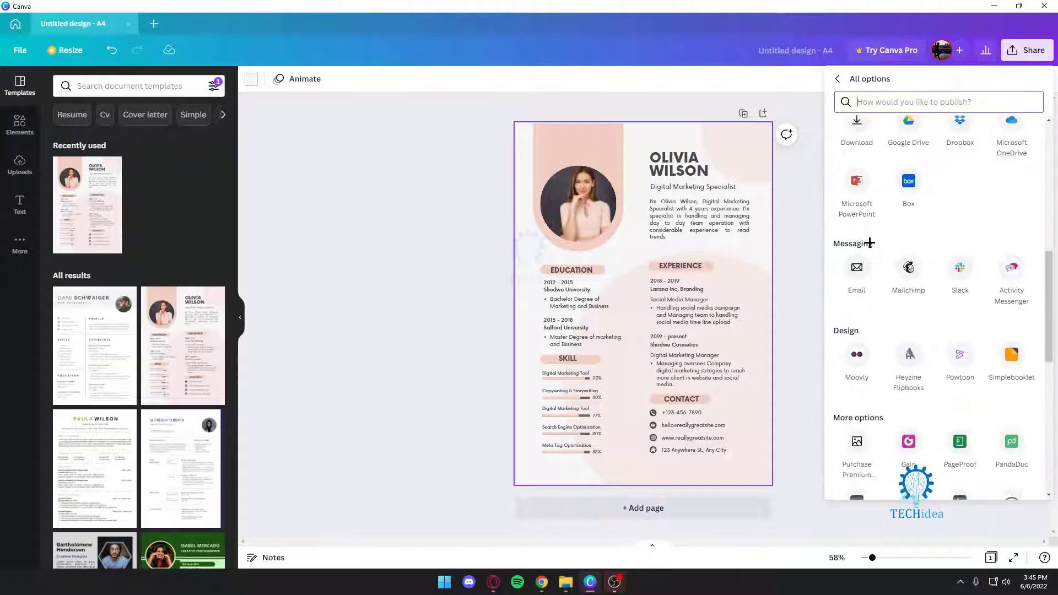
scroll(869, 243, down, 4)
scroll(869, 242, down, 3)
scroll(869, 242, down, 4)
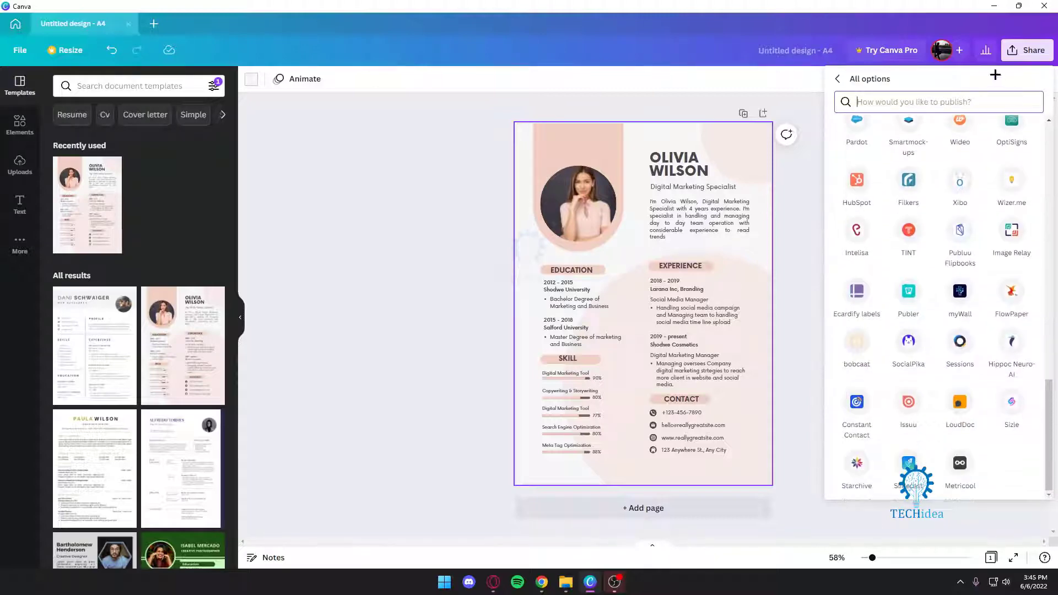
click(985, 50)
click(1031, 52)
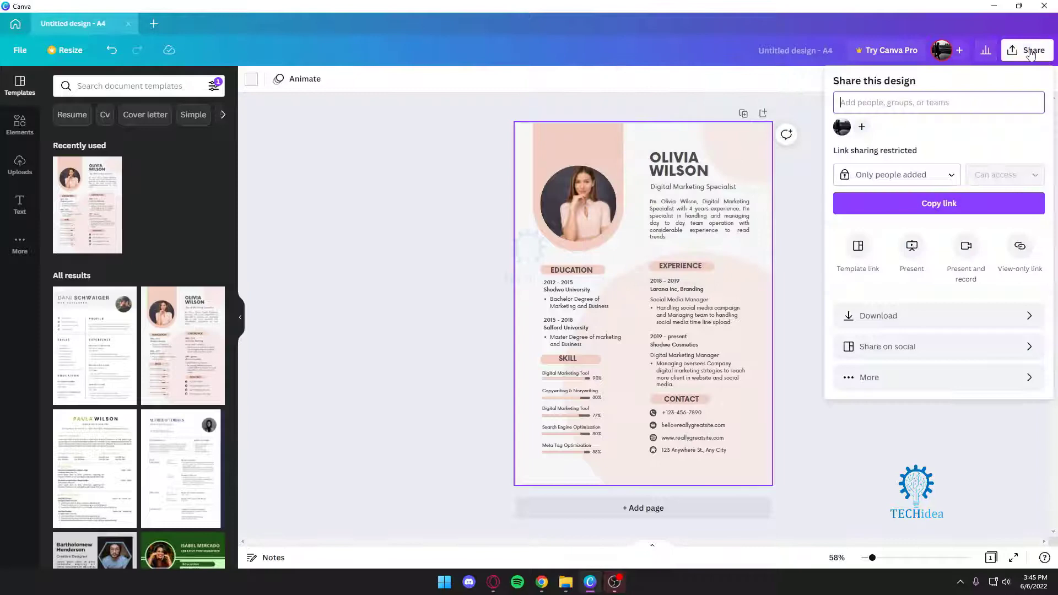
Download the resume as a PDF Print file into Downloads and bring that folder forward
click(1032, 319)
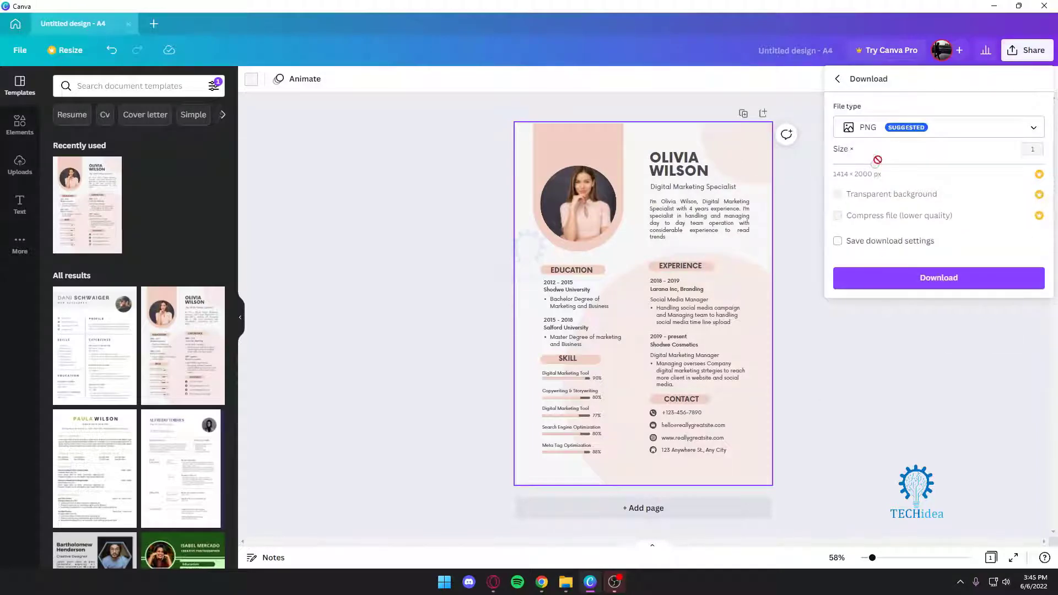
click(908, 128)
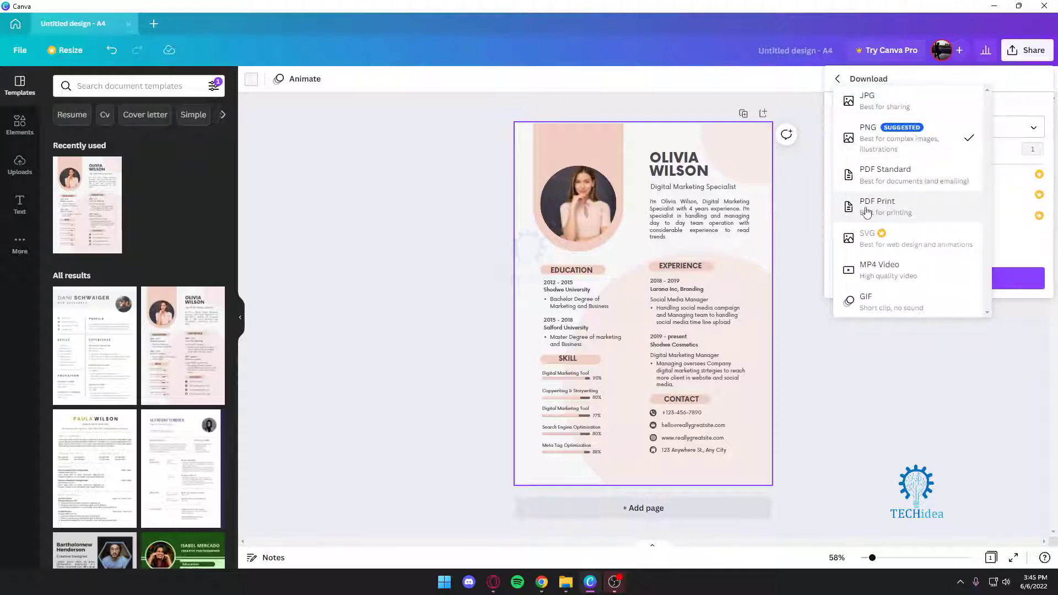
click(909, 207)
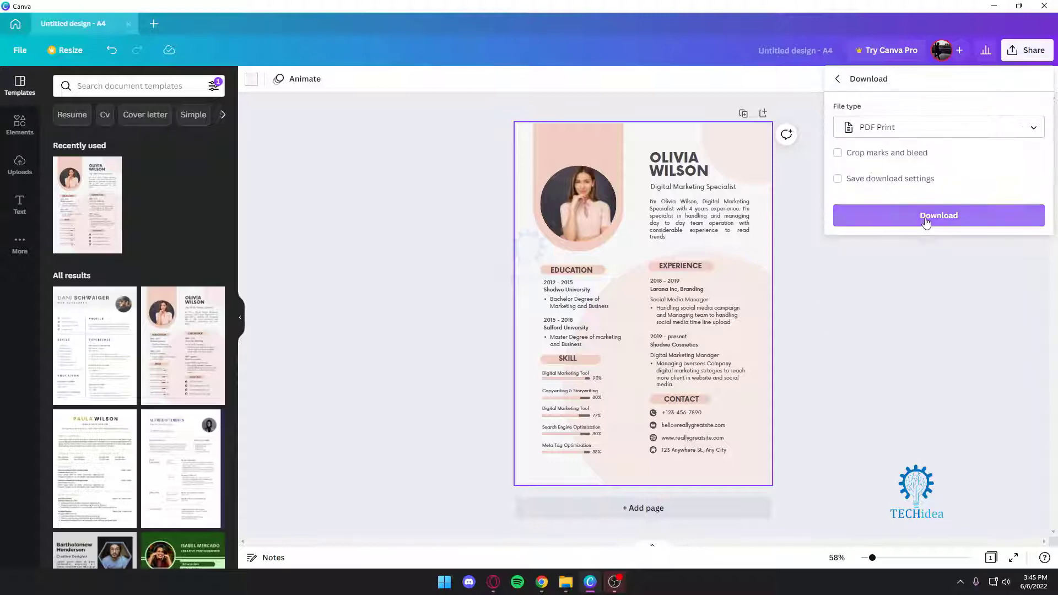
click(926, 219)
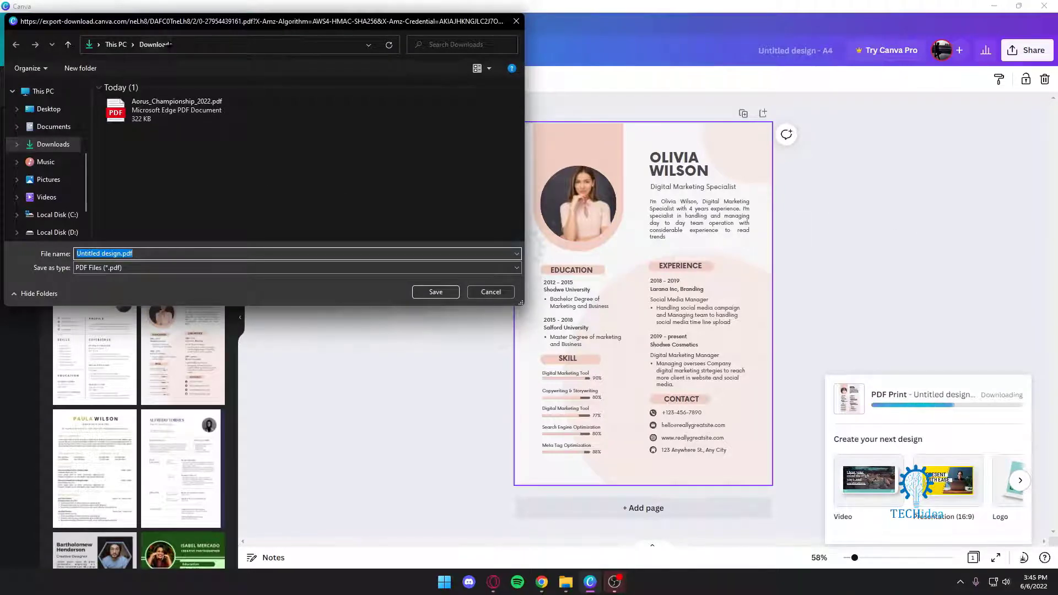
click(436, 292)
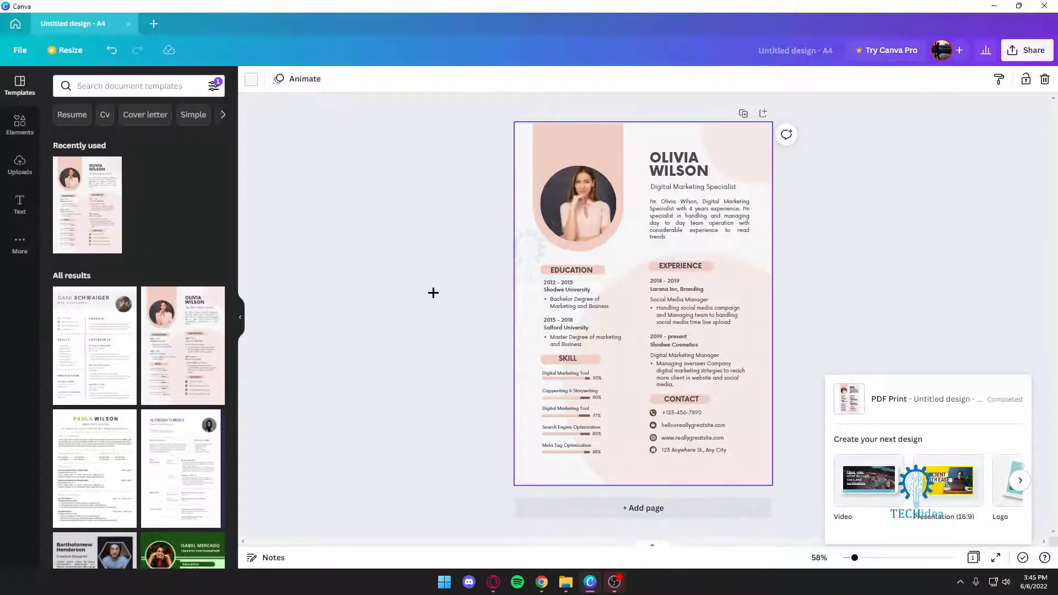
mouse_move(565, 582)
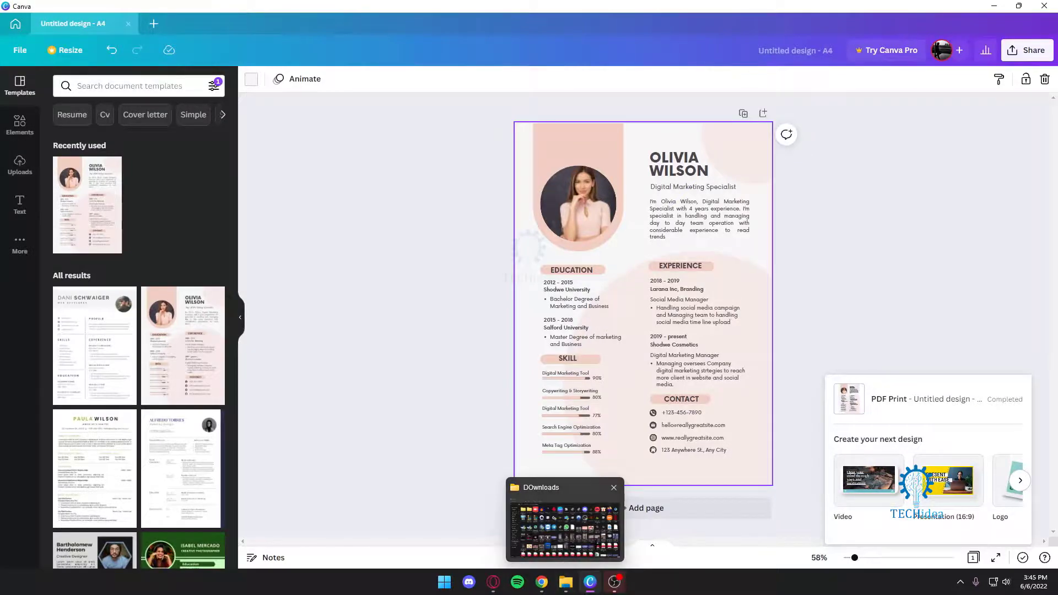
click(565, 529)
Open Untitled design.pdf from the Downloads folder in Edge
click(48, 122)
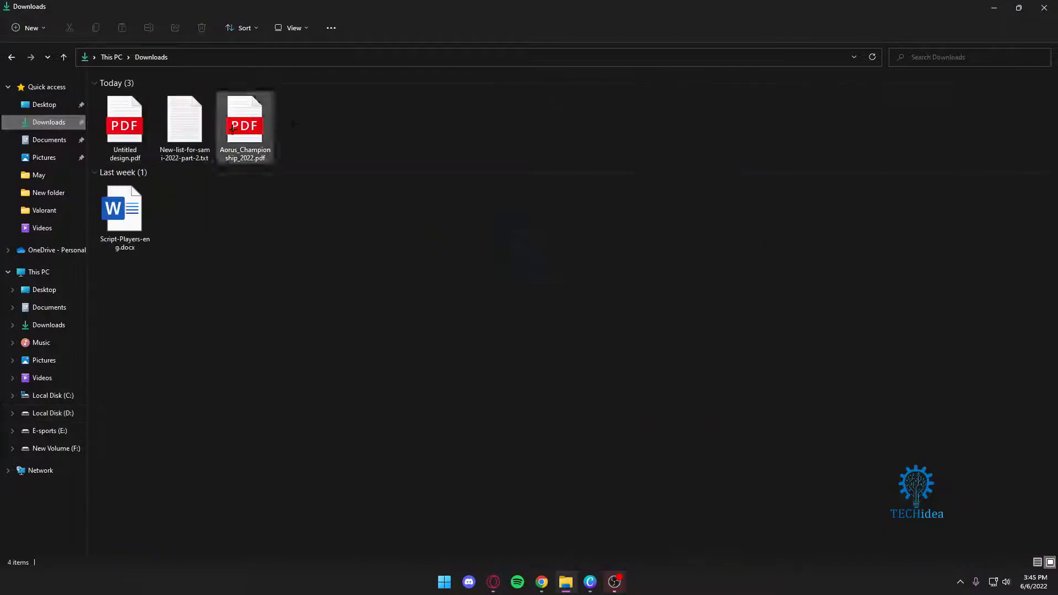
double_click(133, 110)
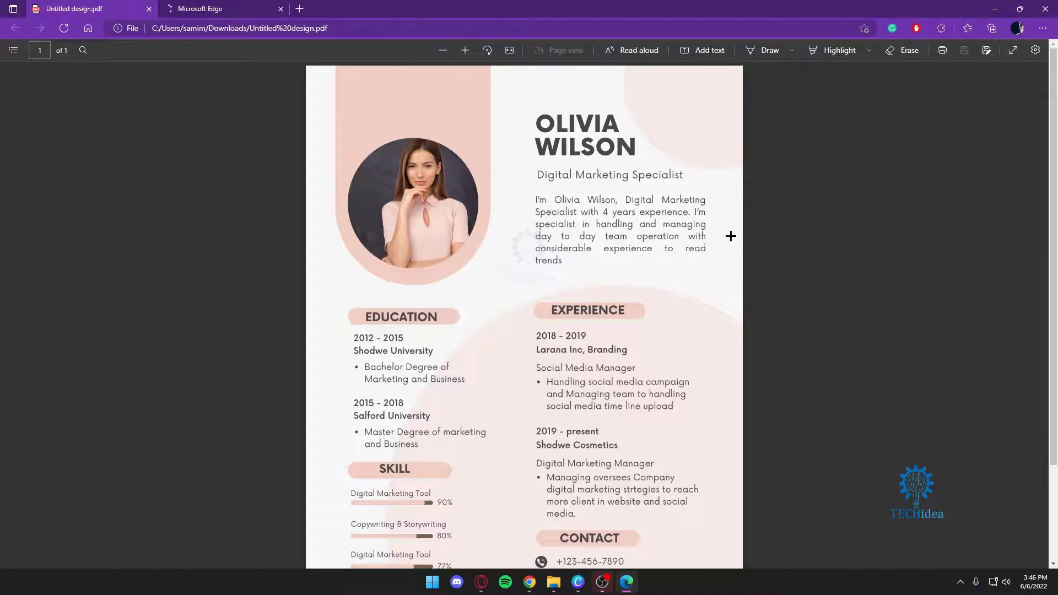
Open Edge's print dialog for the resume PDF from the viewer toolbar
click(942, 50)
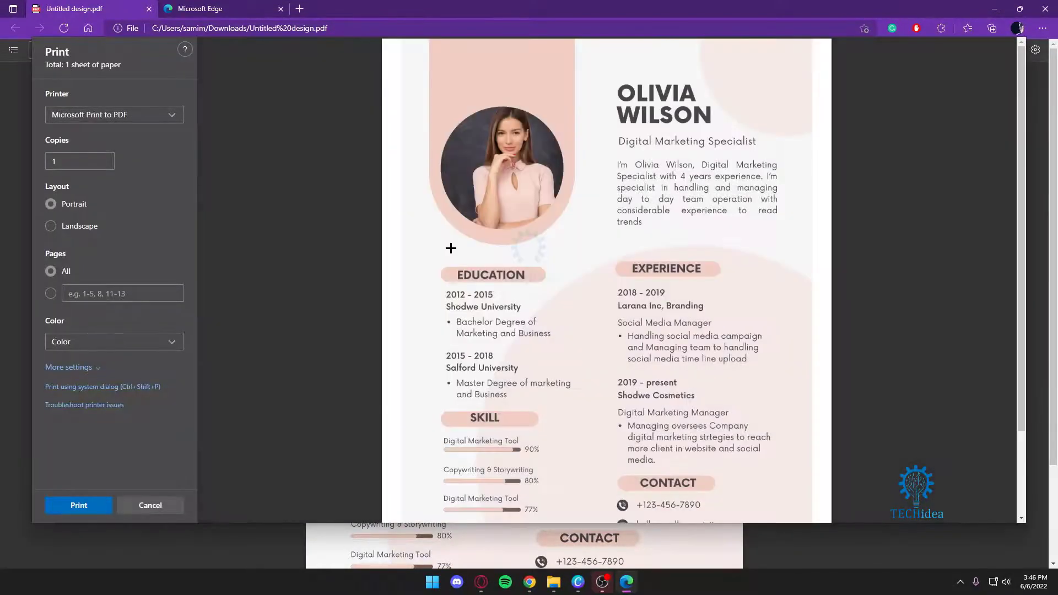